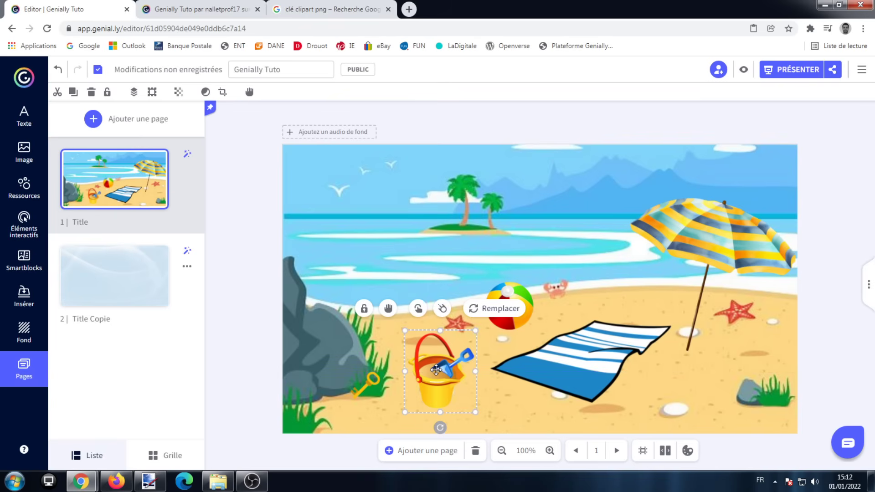
pyautogui.click(30, 124)
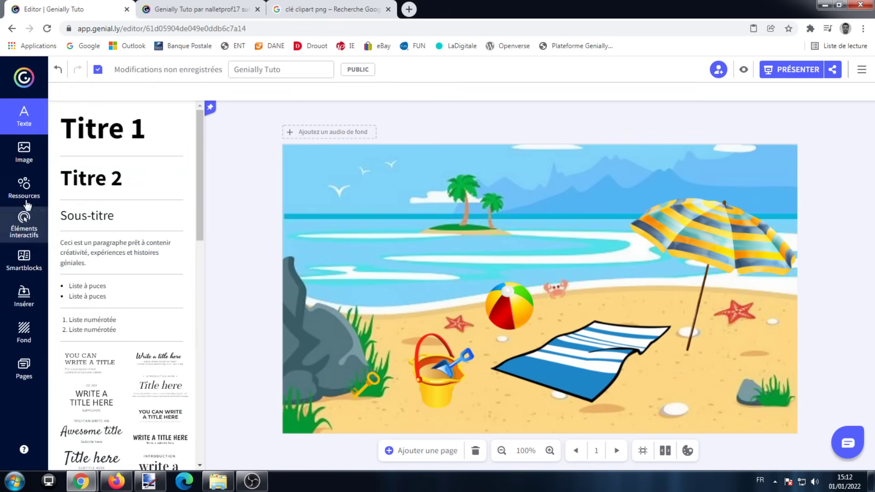
pyautogui.click(24, 186)
pyautogui.scroll(-7, 97, 254)
pyautogui.scroll(7, 127, 201)
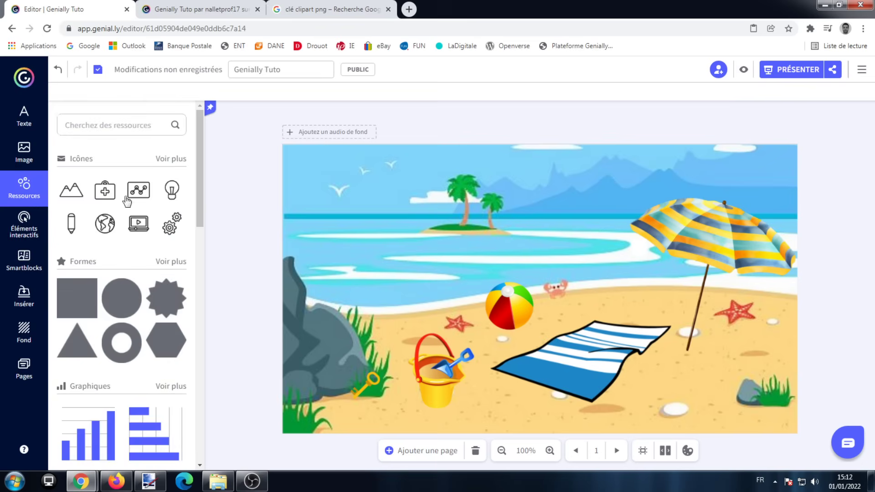
pyautogui.click(24, 369)
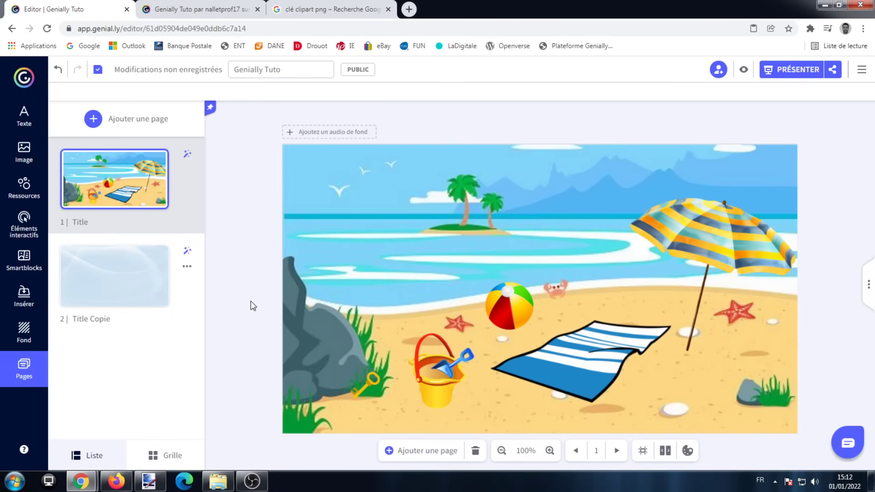
# Try a Fenêtre interactivity on the sand bucket containing the word "Texte" at font size 24.
pyautogui.click(449, 376)
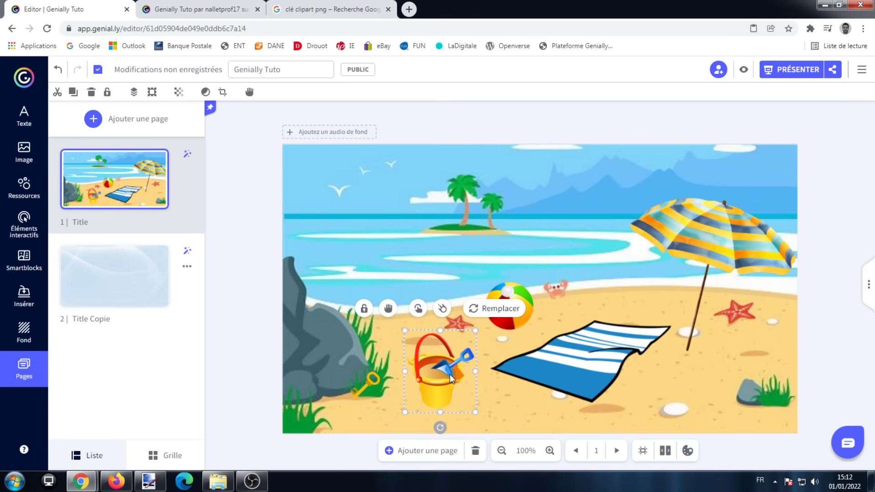
pyautogui.click(417, 310)
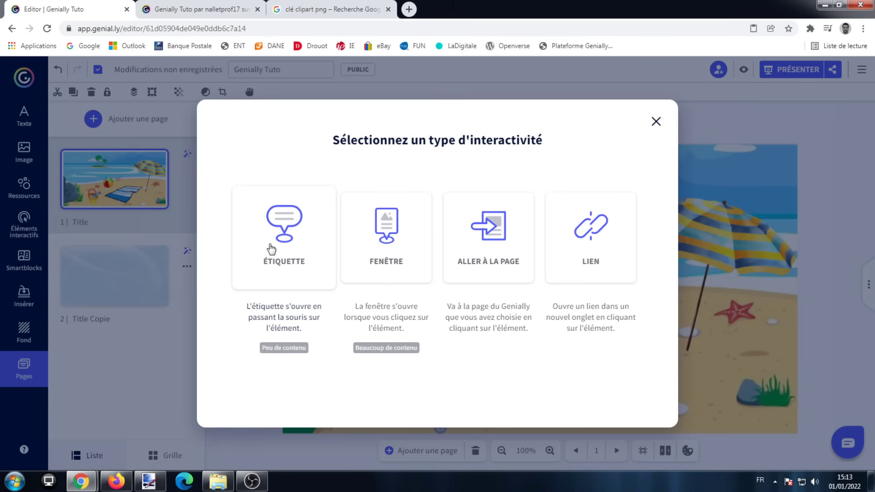
pyautogui.click(390, 241)
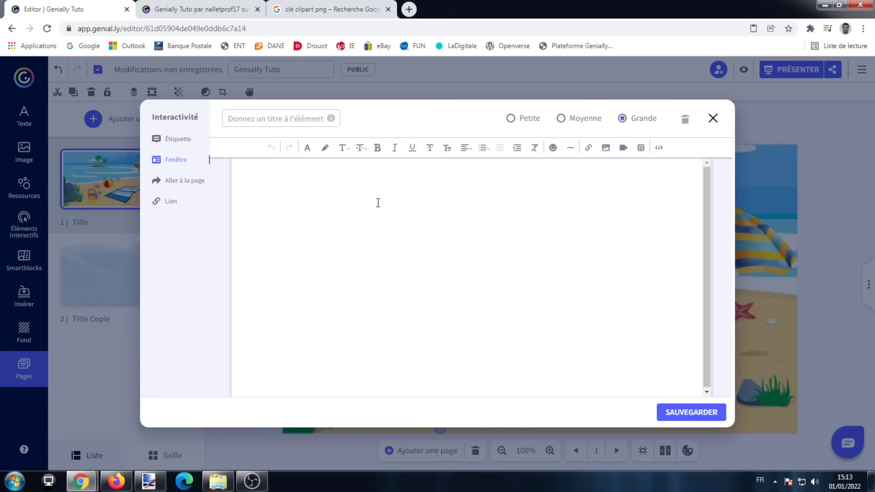
pyautogui.moveTo(344, 194); pyautogui.dragTo(198, 185)
pyautogui.click(308, 147)
pyautogui.click(359, 147)
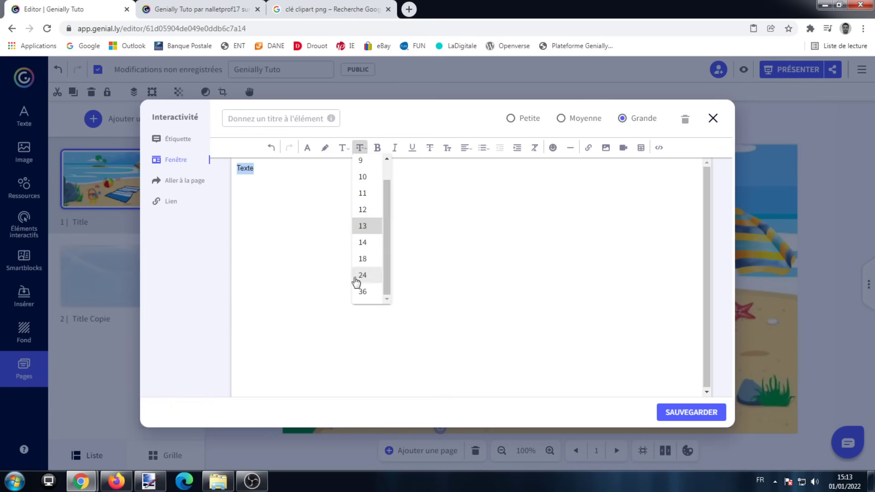
pyautogui.click(363, 275)
pyautogui.click(524, 193)
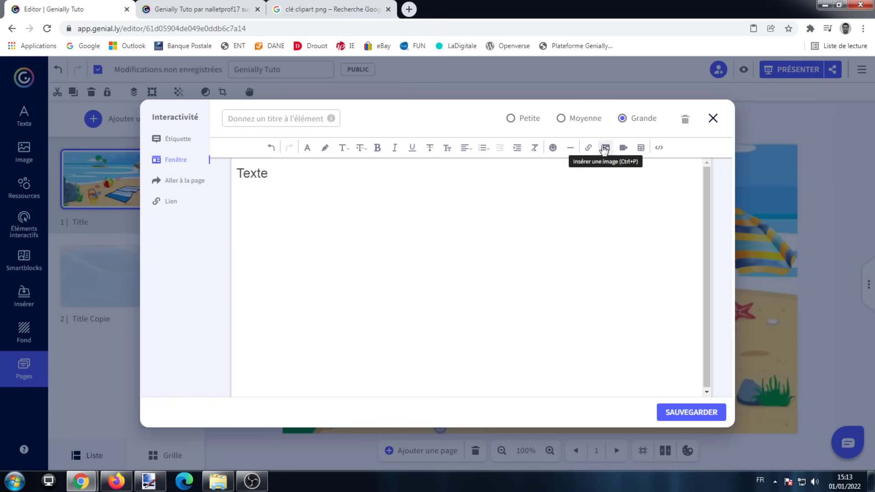
# Examine the window's options for inserting images and videos and its Petite, Moyenne and Grande sizes.
pyautogui.click(606, 147)
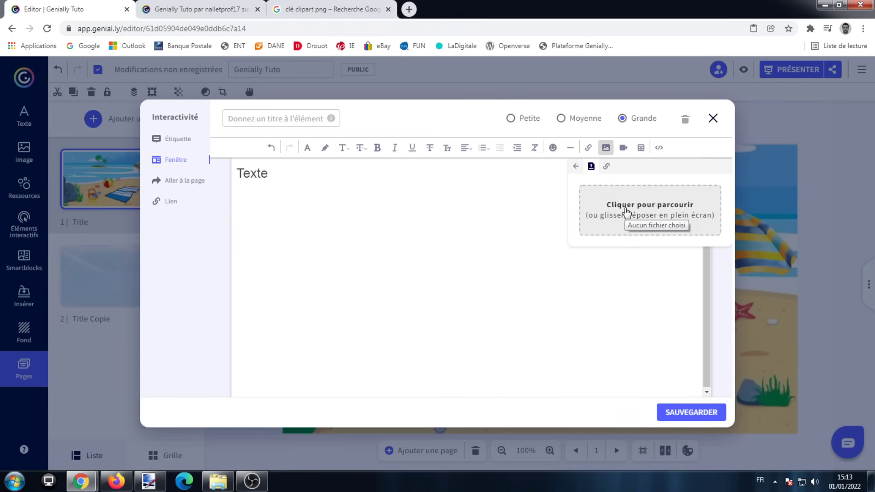
pyautogui.click(606, 166)
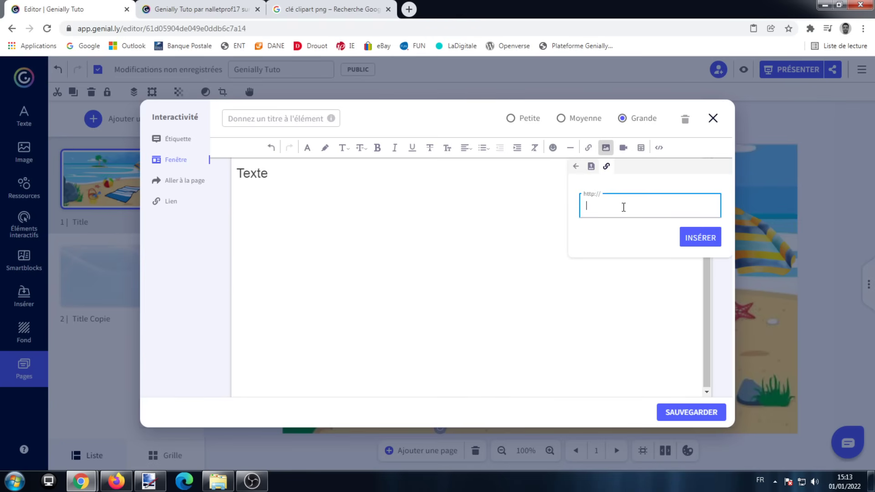
pyautogui.click(622, 148)
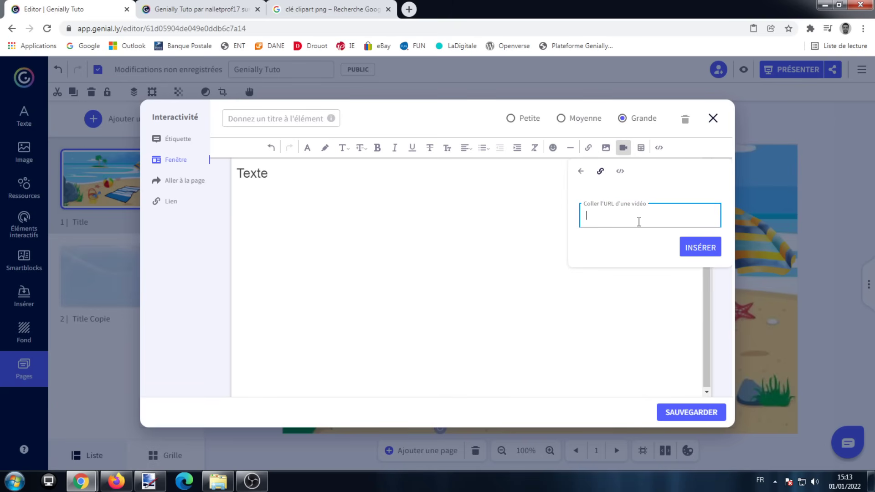
pyautogui.click(519, 222)
pyautogui.click(564, 120)
pyautogui.click(524, 119)
pyautogui.click(623, 118)
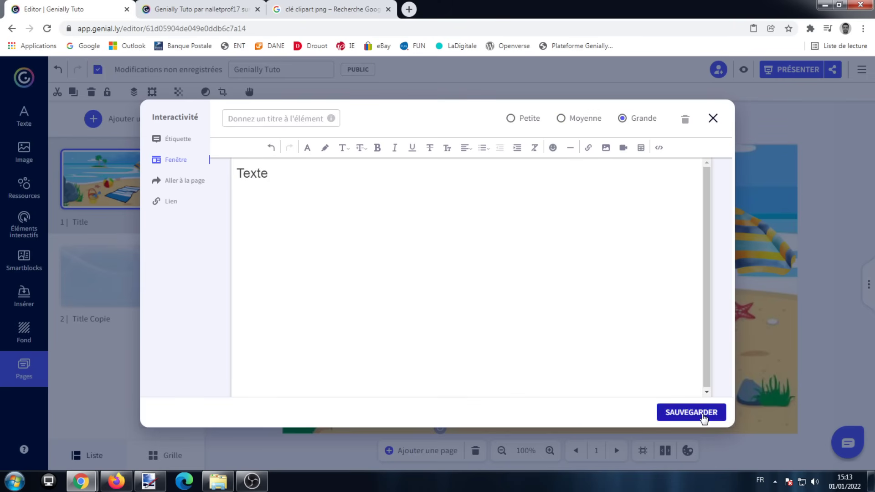
# Try linking the bucket to the Title Copie page, then discard the interactivity after checking the Lien options.
pyautogui.click(199, 182)
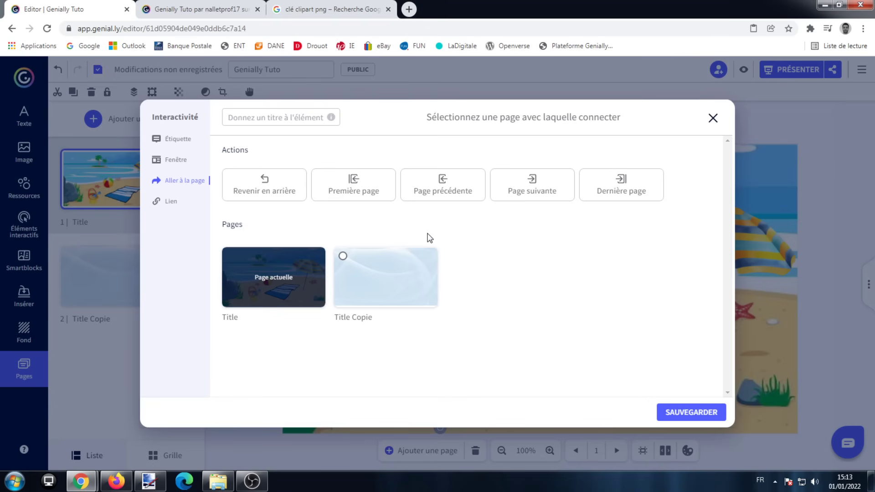
pyautogui.click(342, 256)
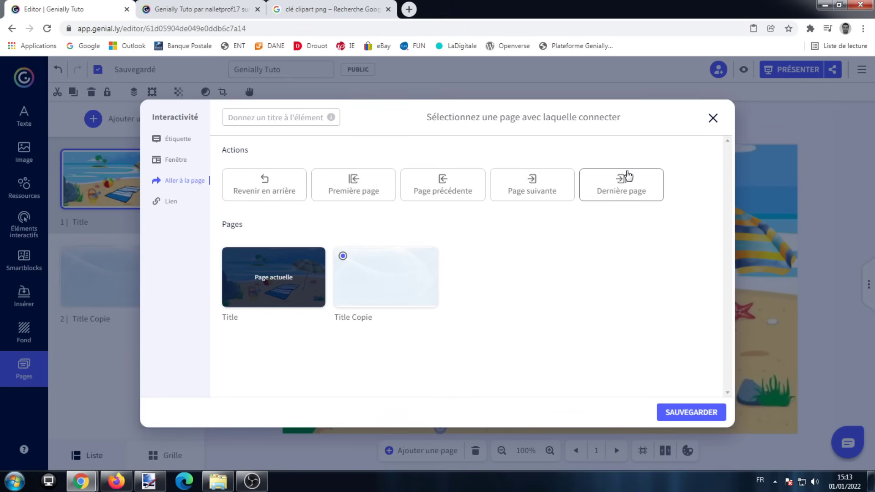
pyautogui.click(167, 202)
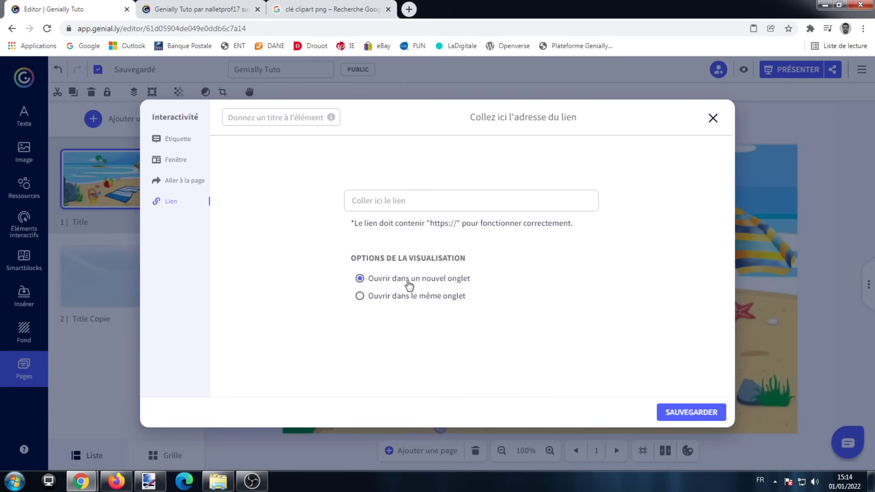
pyautogui.moveTo(409, 279); pyautogui.dragTo(481, 285)
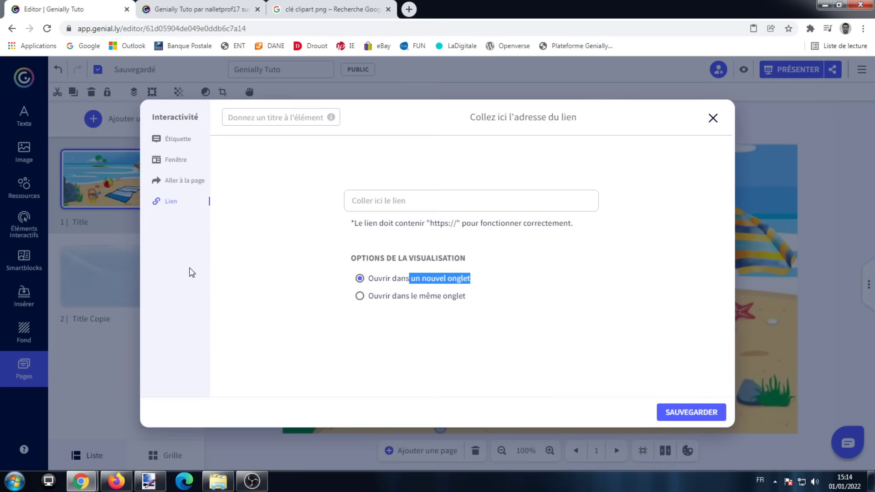
pyautogui.click(713, 119)
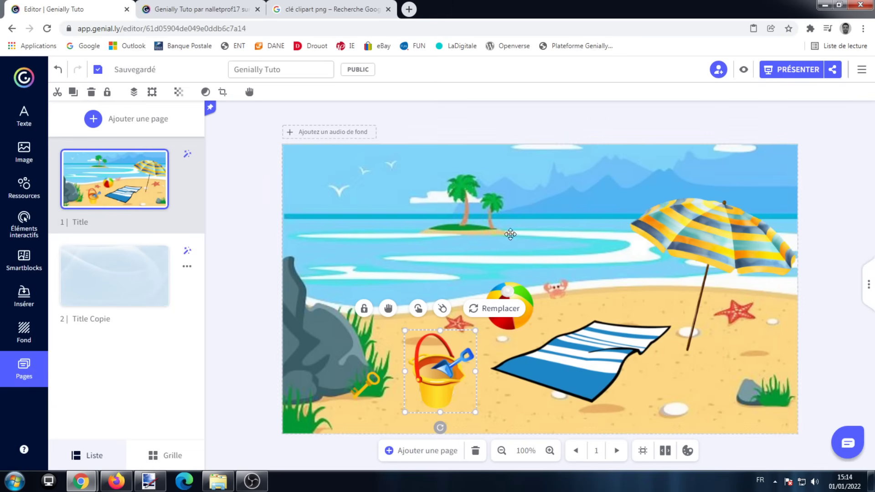
# Give the bucket a Fenêtre interactivity with the centred text "Aucun indice dans ce seau".
pyautogui.click(418, 308)
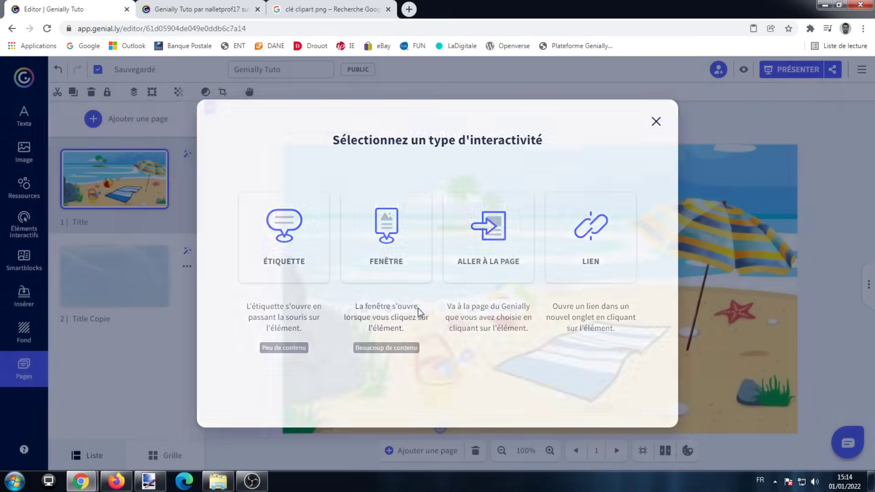
pyautogui.click(405, 263)
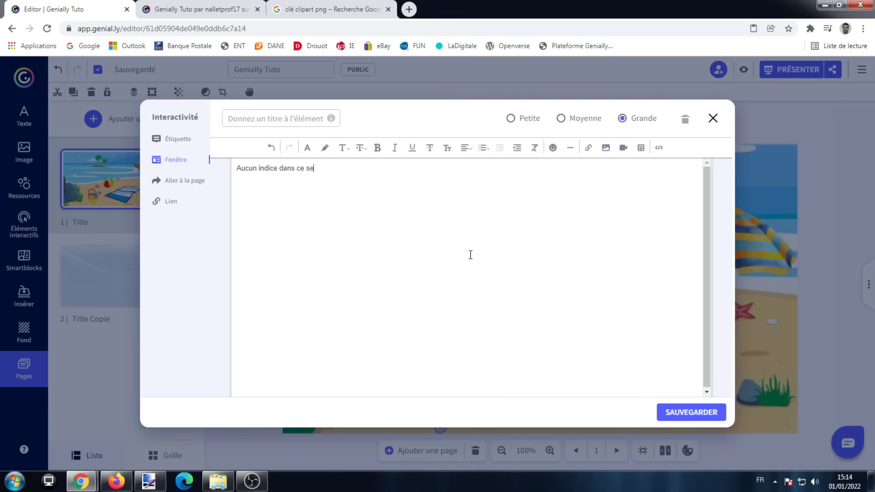
pyautogui.moveTo(373, 182); pyautogui.dragTo(225, 170)
pyautogui.click(465, 148)
pyautogui.click(473, 185)
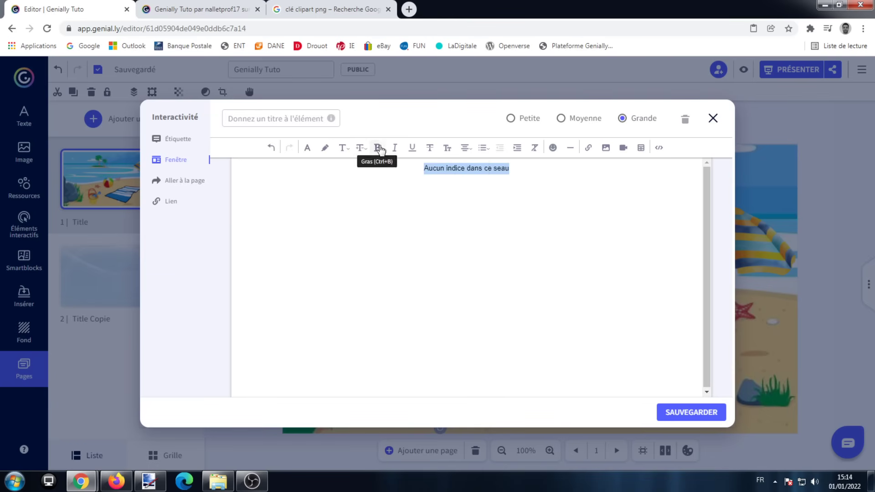
# Format the bucket's window text as bold at size 24 and save the window with the Moyenne size.
pyautogui.click(360, 148)
pyautogui.click(363, 275)
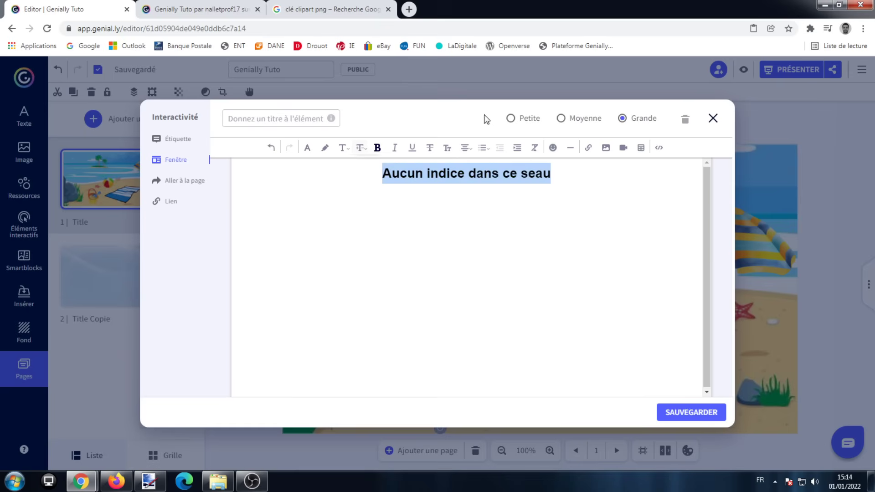
pyautogui.click(308, 147)
pyautogui.click(372, 191)
pyautogui.click(585, 118)
pyautogui.click(676, 409)
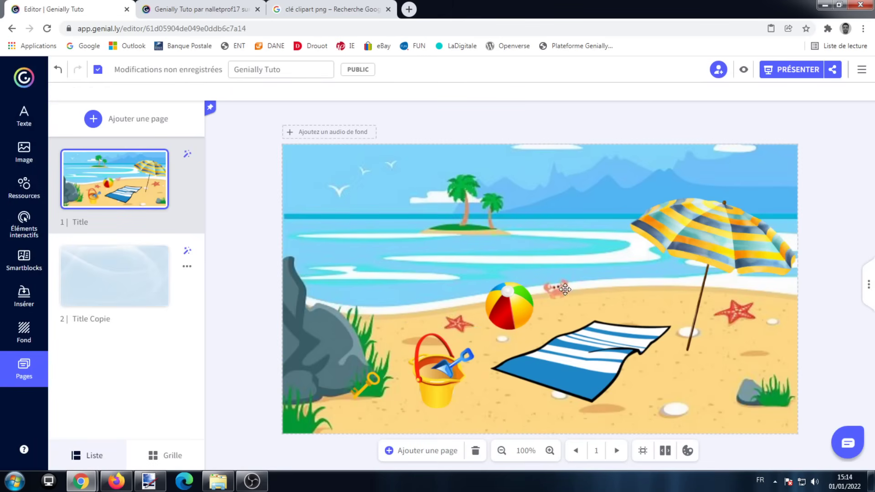
# Move the beach ball slightly toward the bucket and select the beach background image.
pyautogui.moveTo(511, 301); pyautogui.dragTo(506, 309)
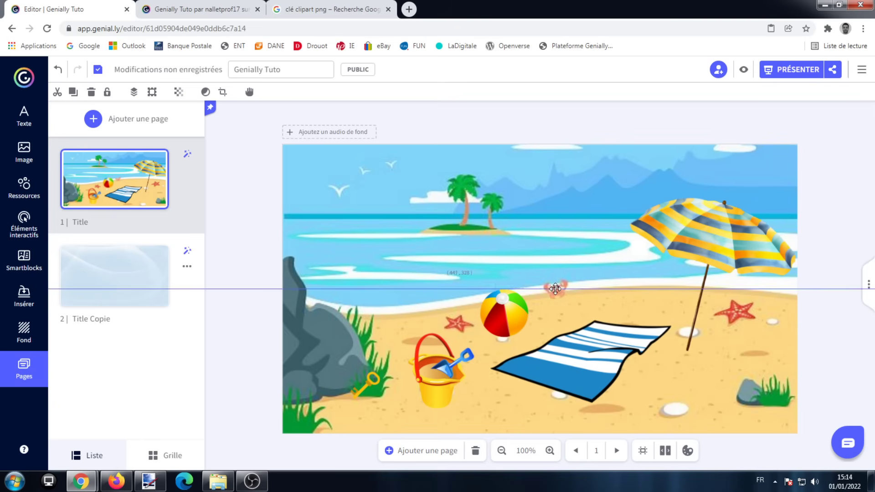
pyautogui.click(558, 288)
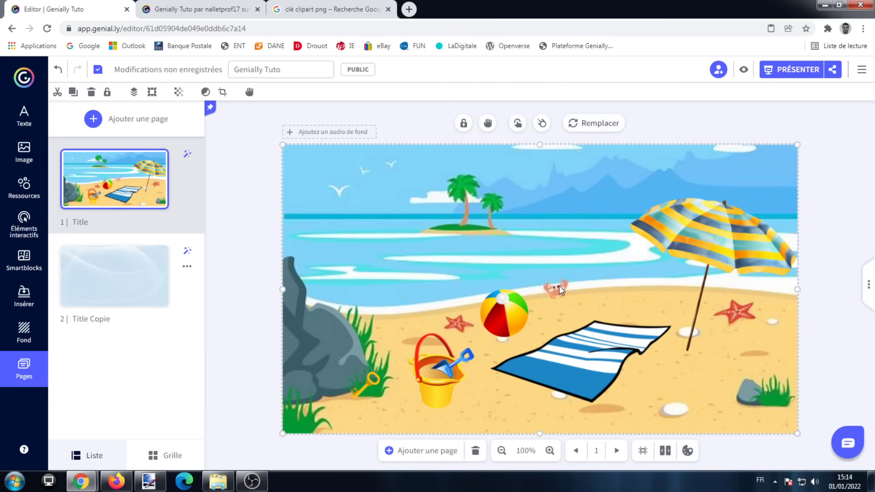
# Place an invisible interactive zone over the crab and shrink it to fit the crab's outline.
pyautogui.click(28, 224)
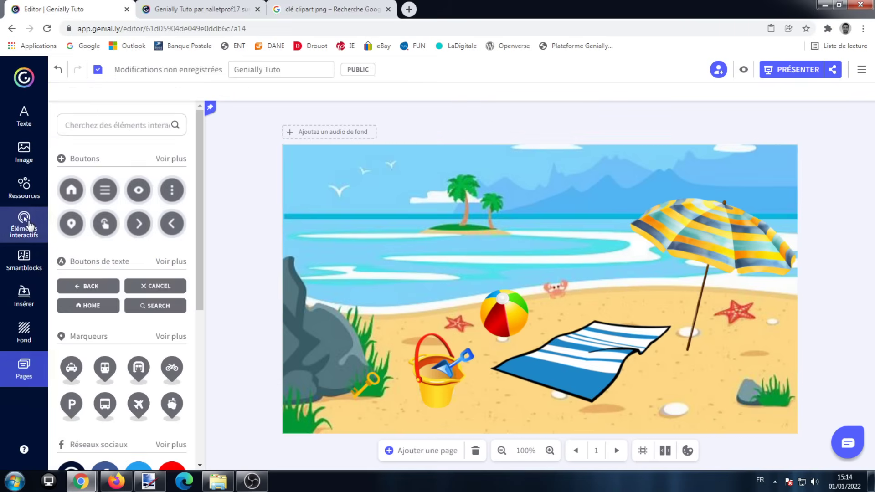
pyautogui.scroll(-6, 157, 201)
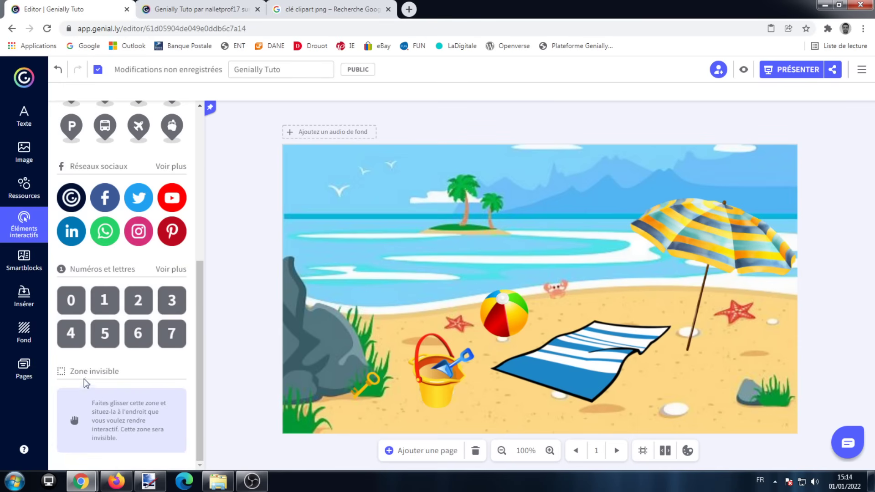
pyautogui.moveTo(101, 420); pyautogui.dragTo(584, 307)
pyautogui.moveTo(671, 342); pyautogui.dragTo(573, 290)
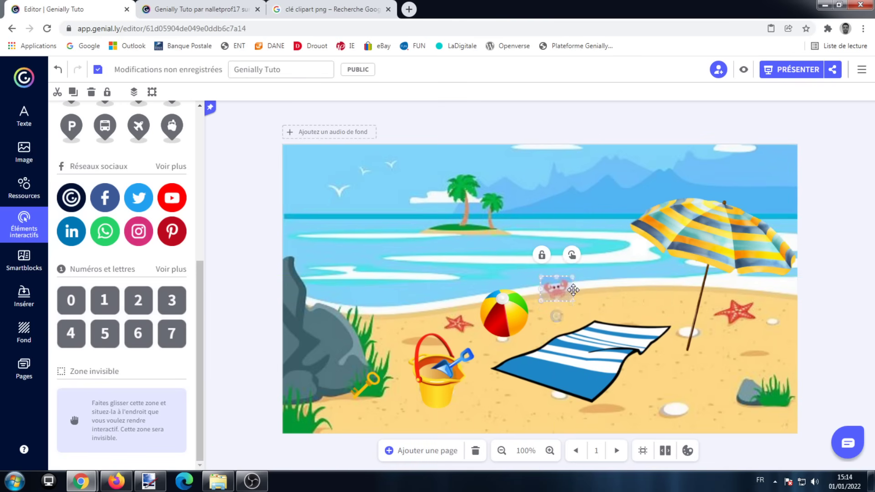
# Add an Étiquette interactivity to the crab's invisible zone with the text "Je n'ai rien à t'offrir...".
pyautogui.click(571, 256)
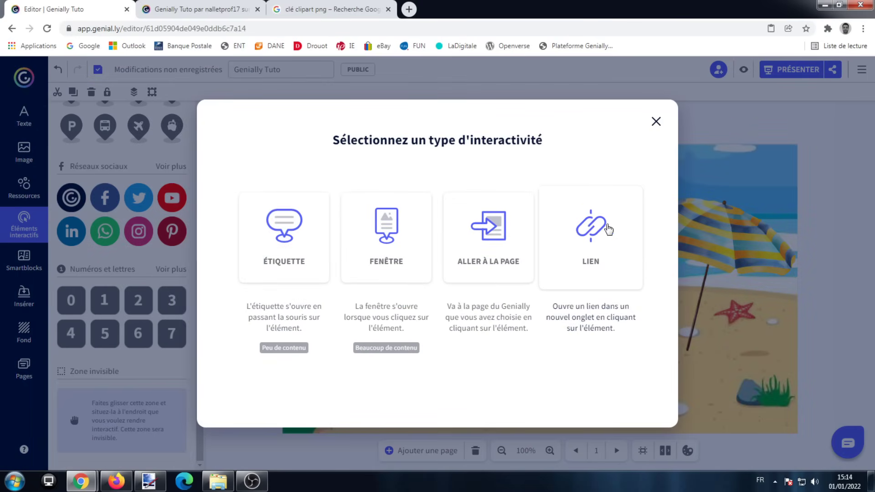
pyautogui.click(287, 233)
pyautogui.write("Je n'ai rien à t'offrir...")
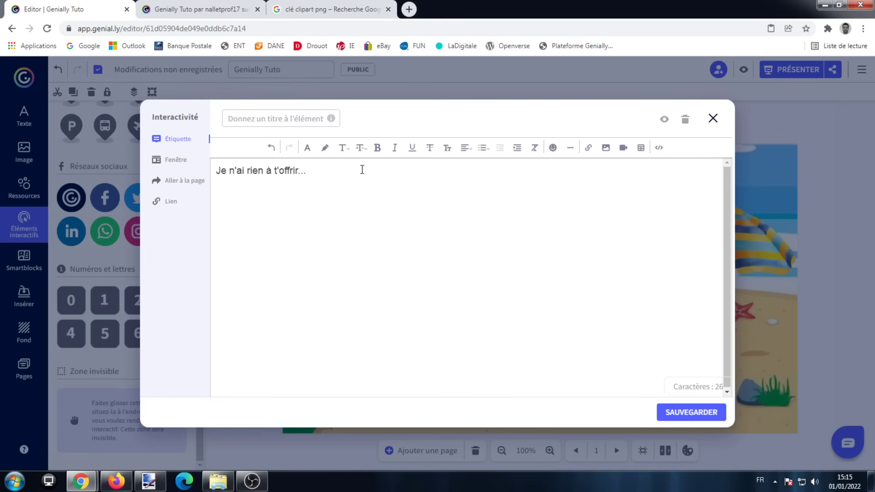
# Format the crab's label text as bold at size 24 and save the interactivity.
pyautogui.hotkey('ctrl', 'a')
pyautogui.click(377, 147)
pyautogui.click(307, 147)
pyautogui.click(359, 147)
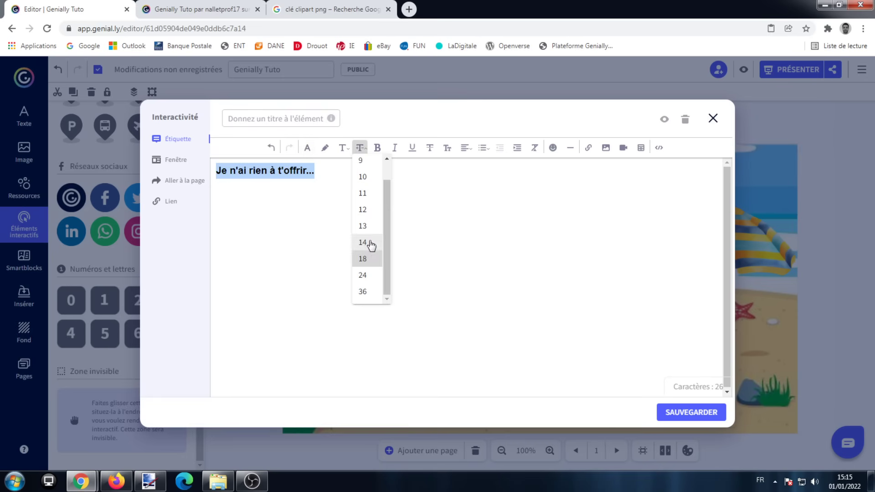
pyautogui.click(365, 276)
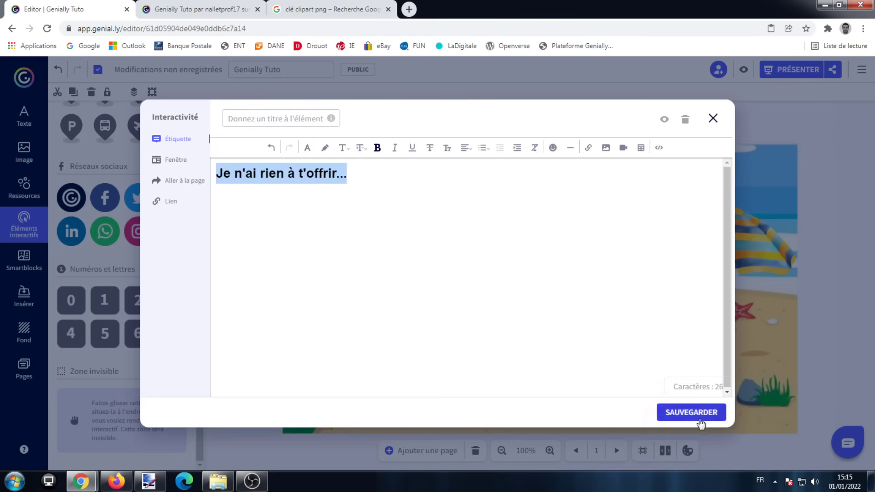
pyautogui.click(691, 412)
pyautogui.click(827, 366)
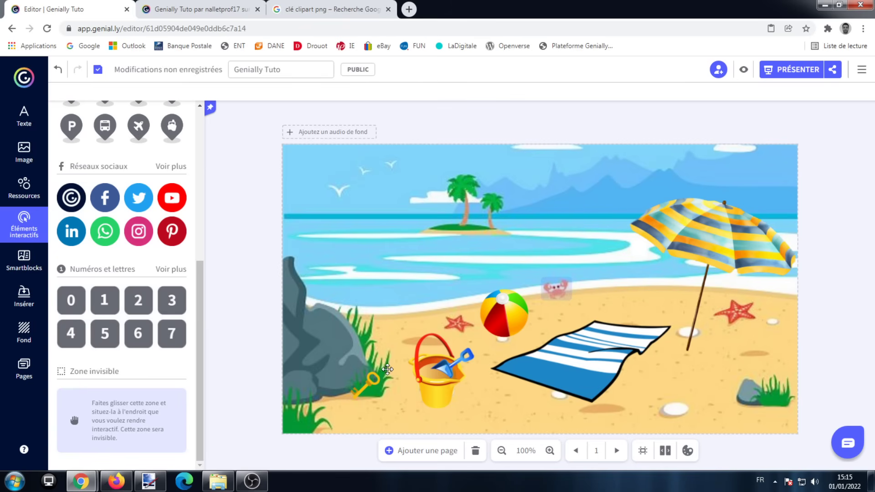
# Give the key by the rock a mouse-over (Souris dessus) animation with the Apparaître effect.
pyautogui.click(372, 387)
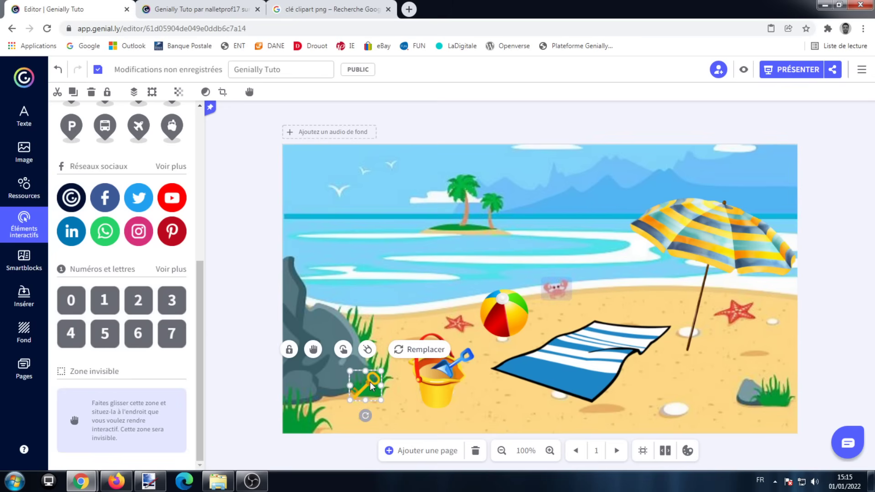
pyautogui.click(366, 350)
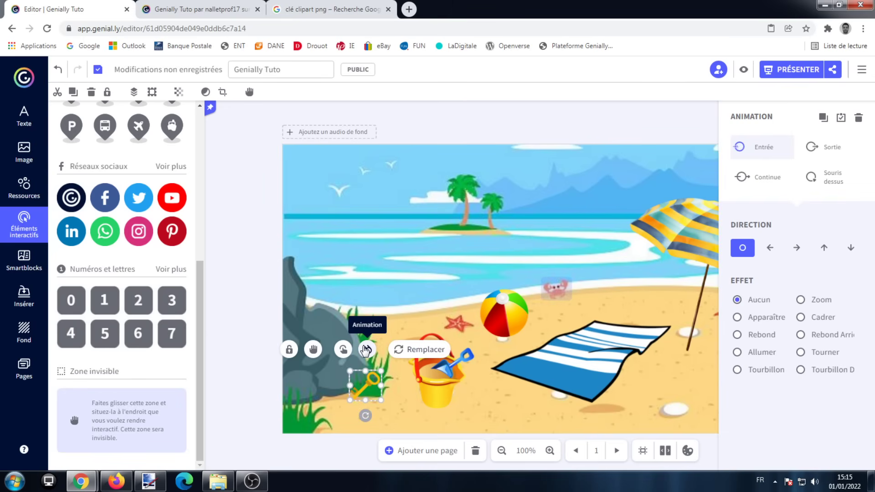
pyautogui.click(835, 180)
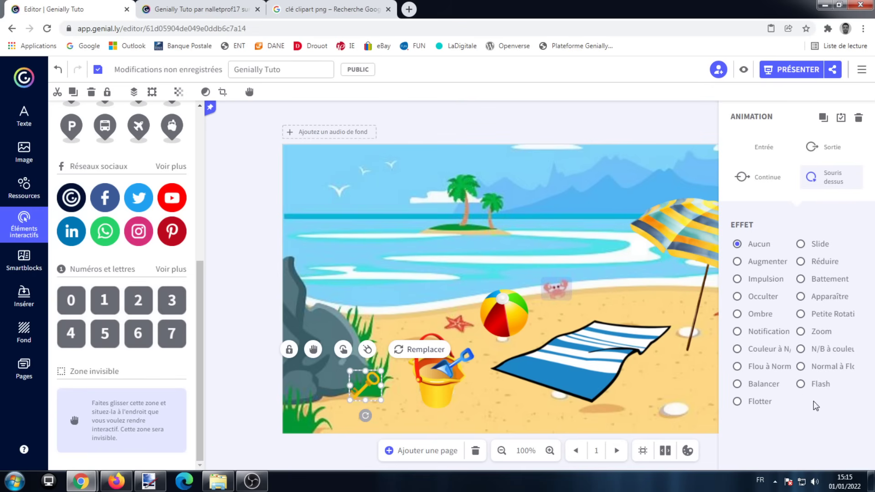
pyautogui.click(800, 296)
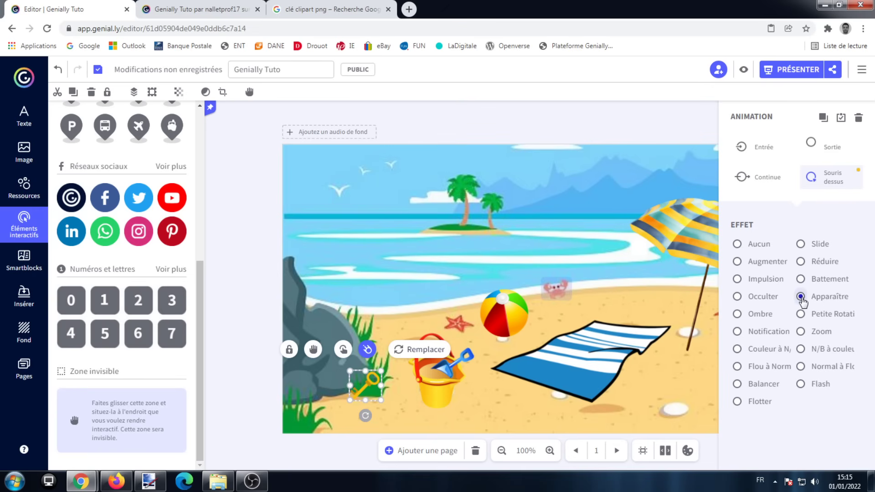
pyautogui.click(688, 131)
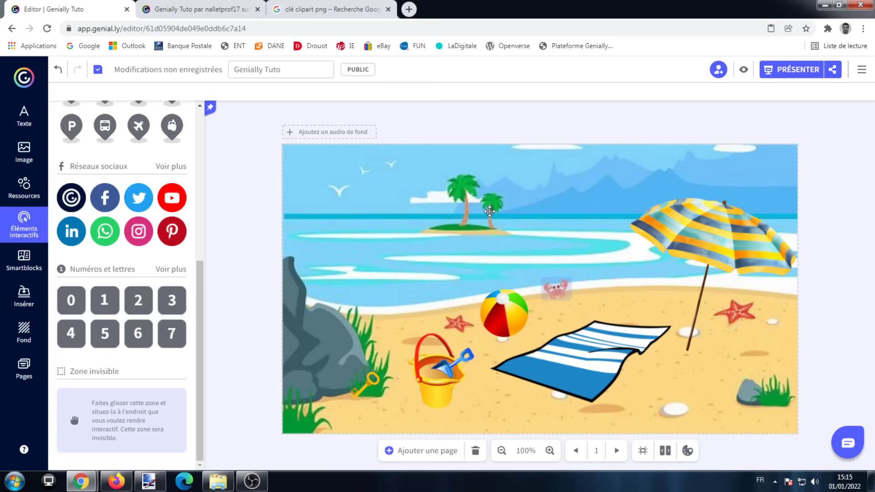
# Open the mouse-over (Souris dessus) animation effects for the beach ball and close them again.
pyautogui.click(512, 316)
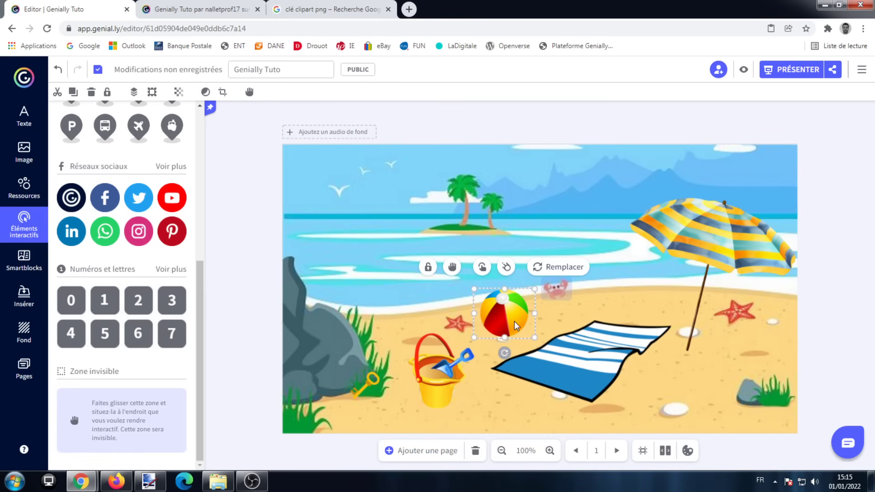
pyautogui.click(505, 267)
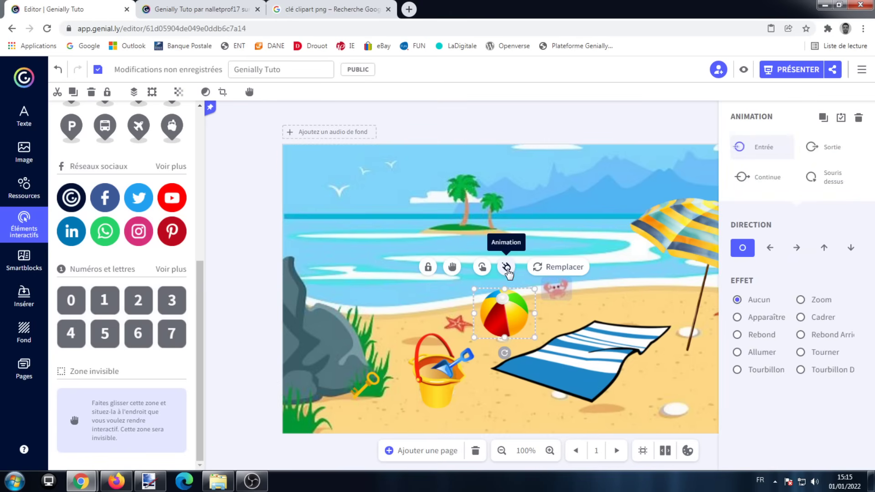
pyautogui.click(830, 187)
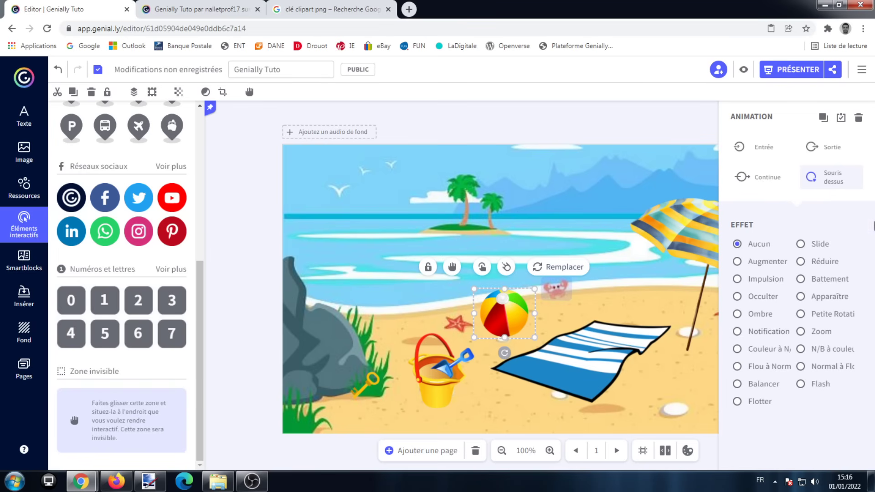
pyautogui.click(652, 131)
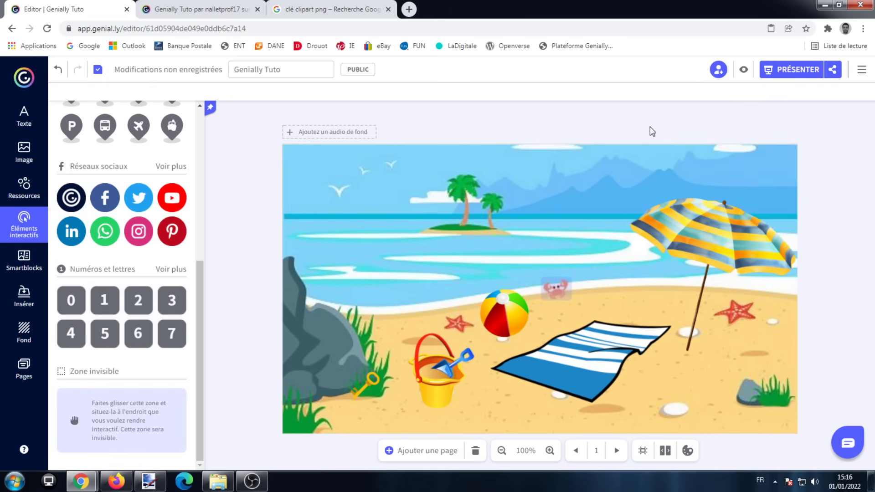
# Present the genially and test the interactivity of the bucket, the crab and the beach ball.
pyautogui.click(780, 70)
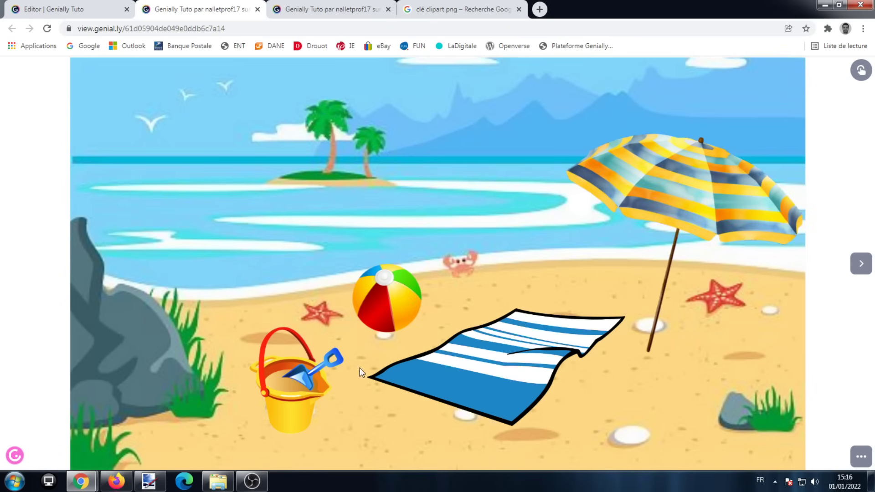
pyautogui.click(294, 378)
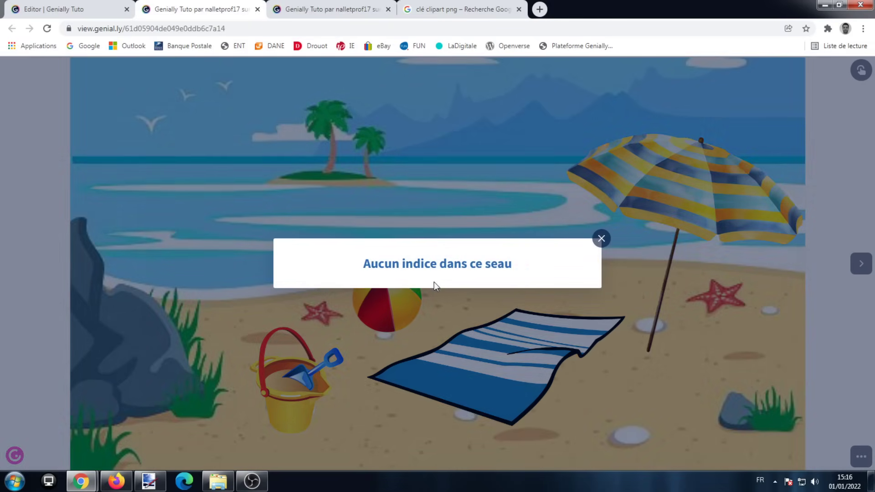
pyautogui.click(601, 240)
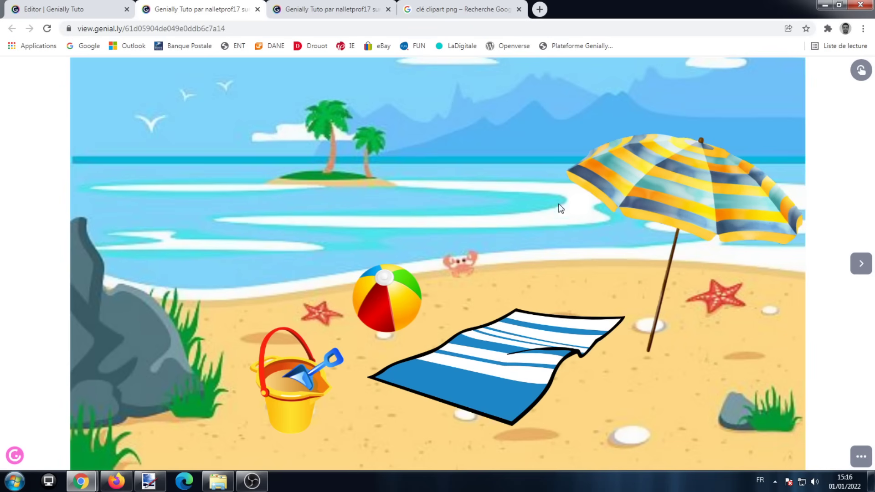
pyautogui.click(471, 262)
pyautogui.click(402, 296)
# Try the interactivity indicator in the presented view to reveal the scene's interactive elements.
pyautogui.click(100, 12)
pyautogui.click(200, 9)
pyautogui.click(862, 73)
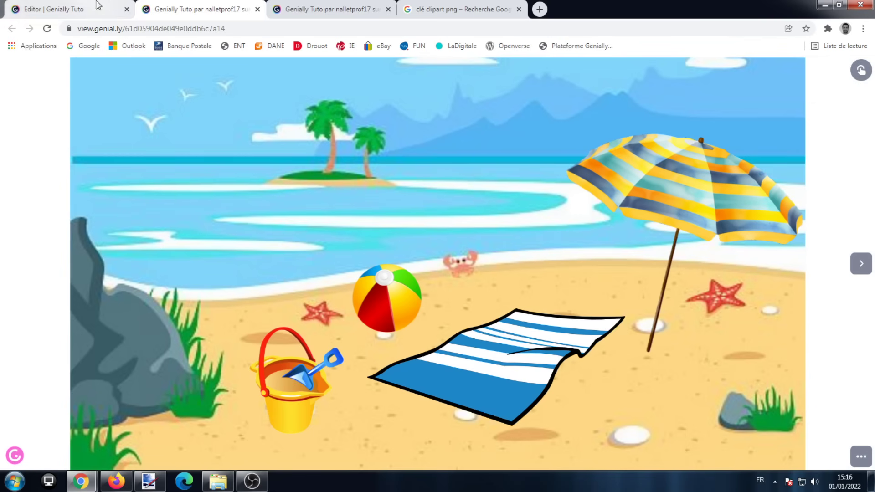
# Return to the editor and turn off the Indicateur d'interactivité in the genially's visualisation preferences.
pyautogui.click(131, 9)
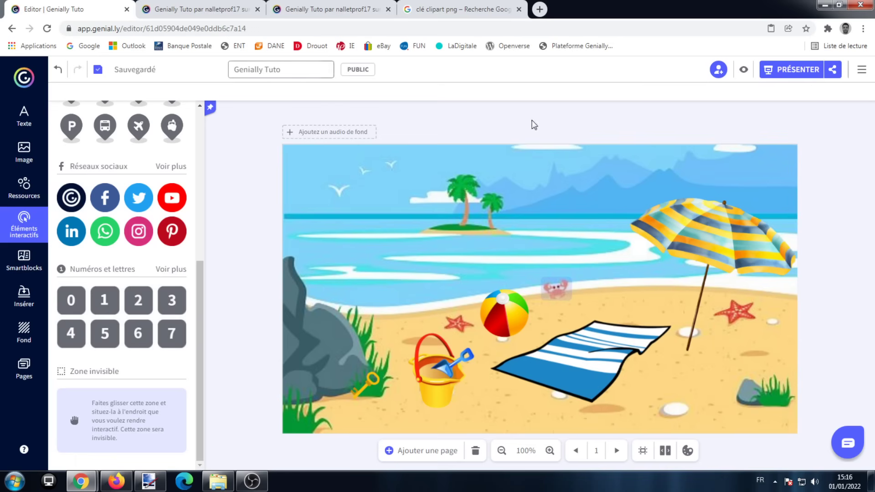
pyautogui.click(866, 74)
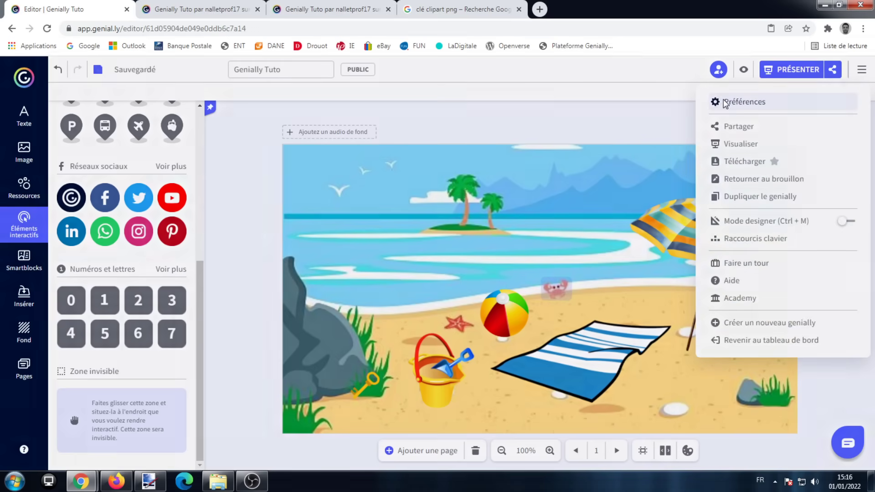
pyautogui.click(725, 104)
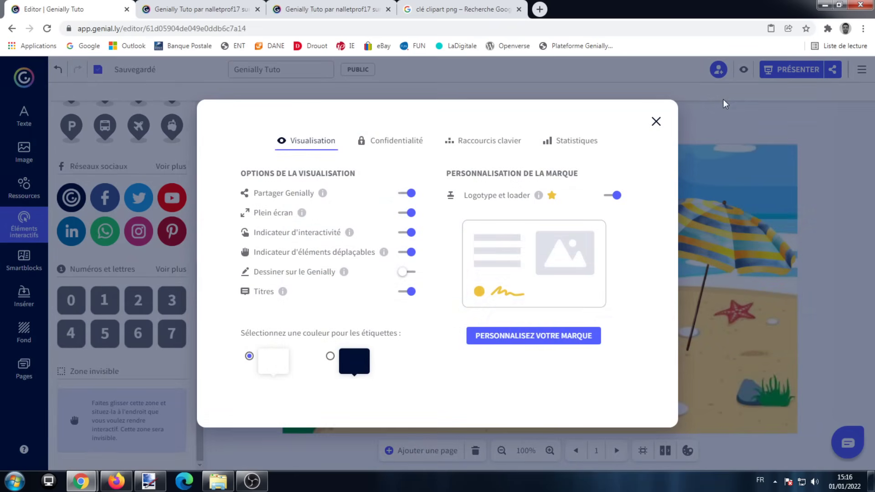
pyautogui.click(408, 232)
pyautogui.click(656, 121)
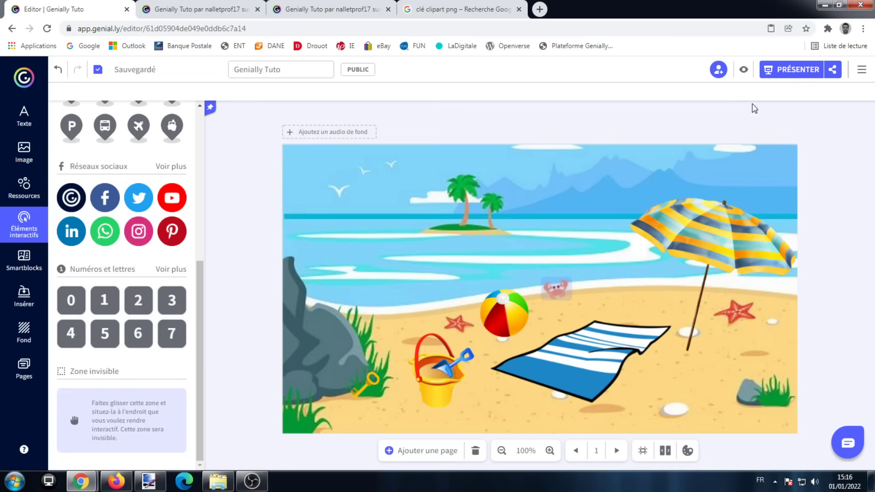
# Present the genially again to check the view and test the bucket's window, then close the preview and return to the editor.
pyautogui.click(792, 70)
pyautogui.click(388, 9)
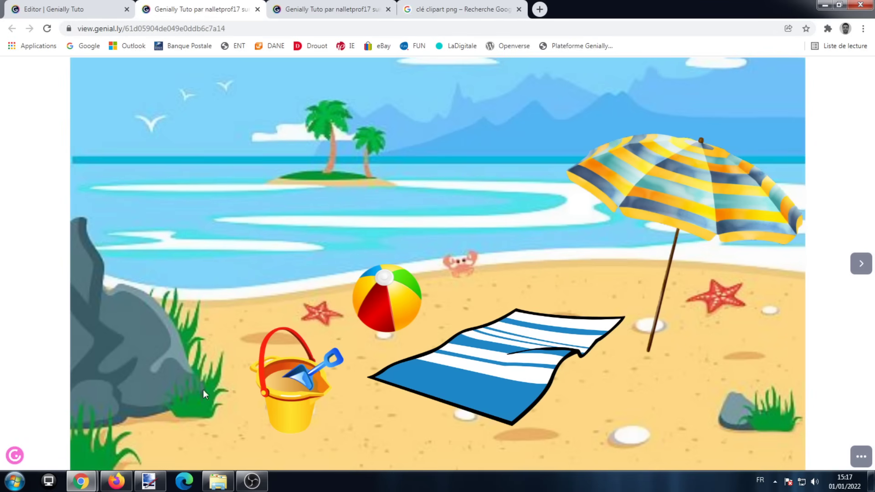
pyautogui.click(296, 379)
pyautogui.click(600, 239)
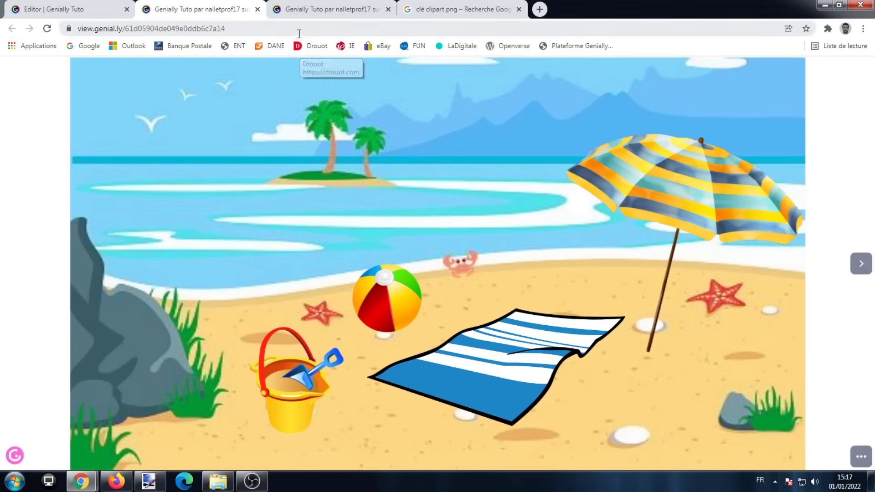
pyautogui.click(258, 9)
pyautogui.click(101, 5)
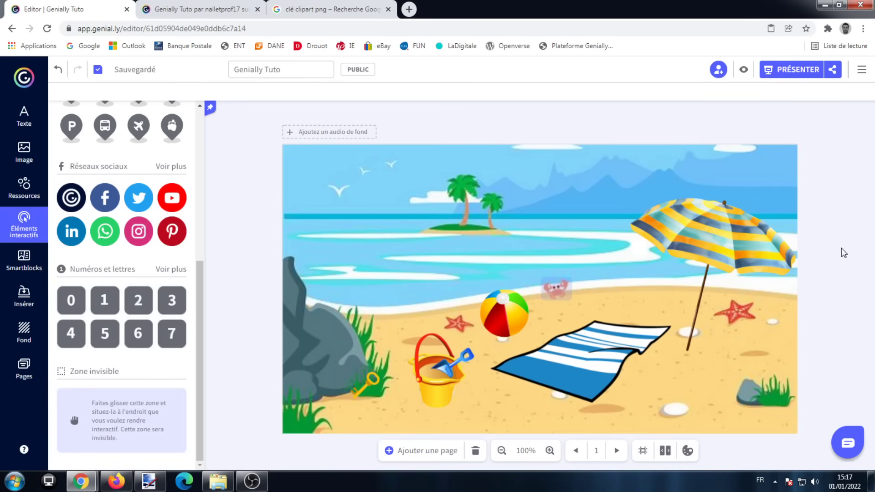
# Shift the beach towel slightly toward the umbrella and make it draggable (Faire glisser) during viewing.
pyautogui.click(605, 355)
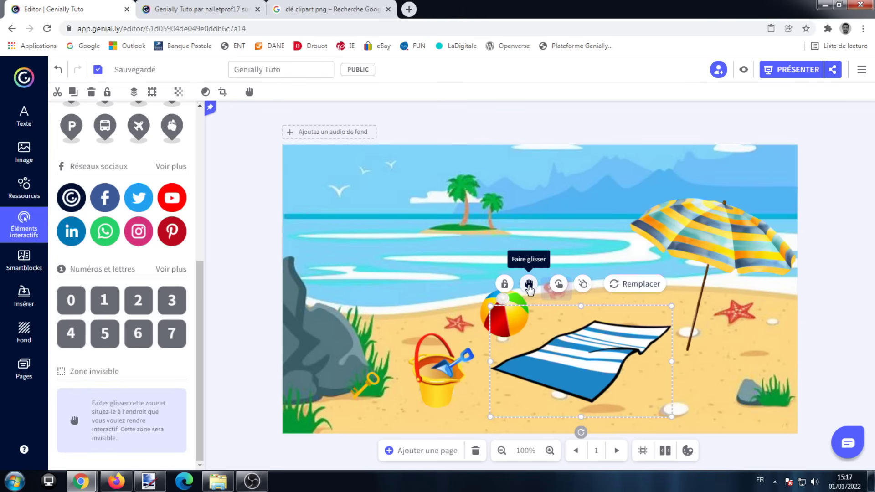
pyautogui.click(830, 351)
pyautogui.moveTo(609, 373); pyautogui.dragTo(594, 353)
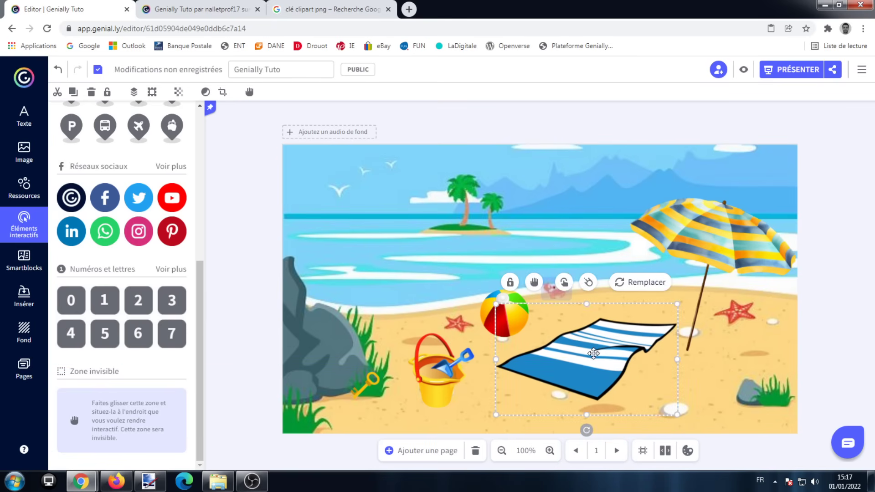
pyautogui.click(534, 282)
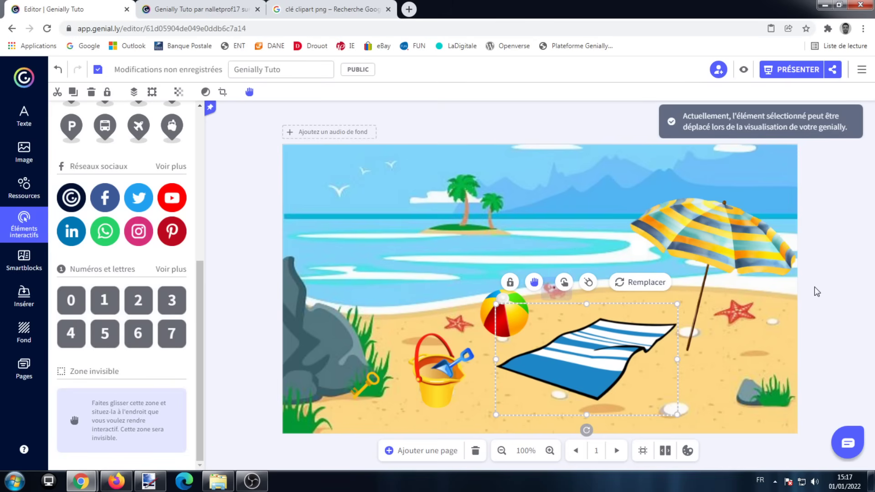
pyautogui.click(837, 294)
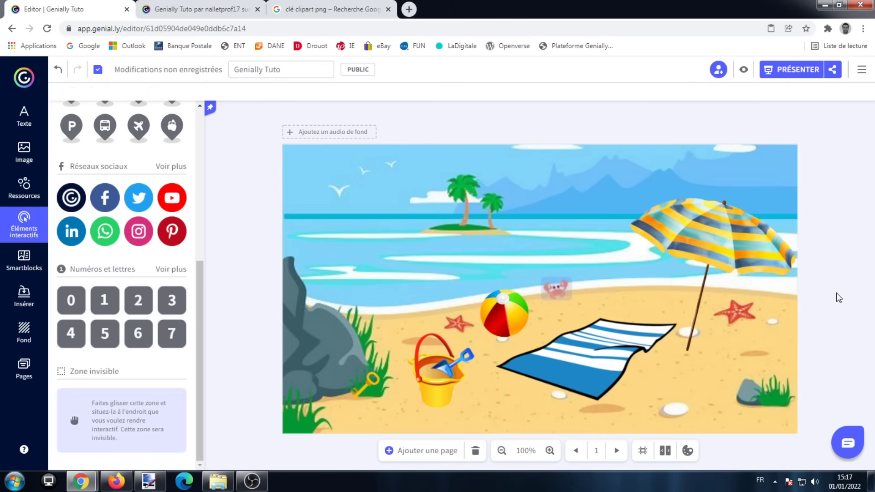
# Make the beach umbrella draggable (Faire glisser) during viewing.
pyautogui.click(734, 246)
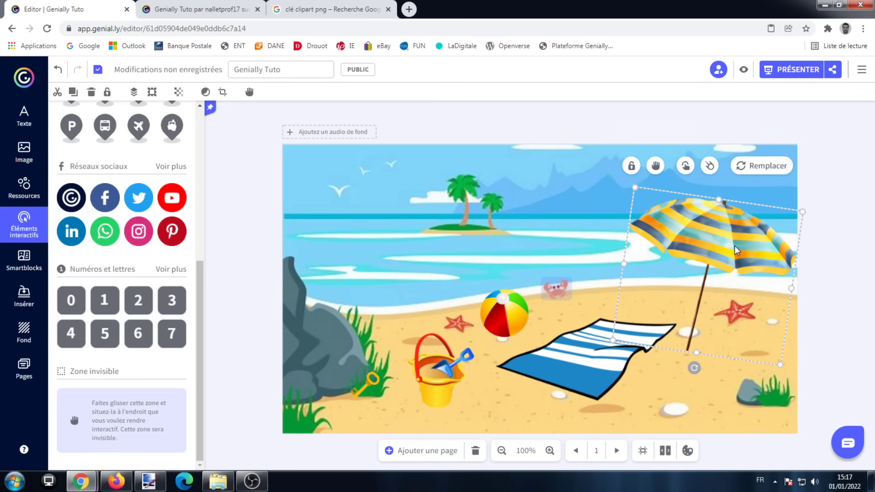
pyautogui.click(656, 167)
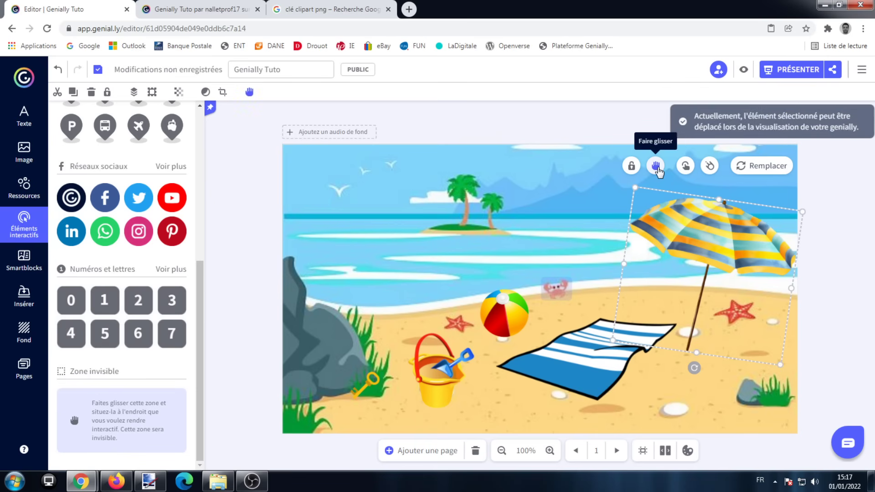